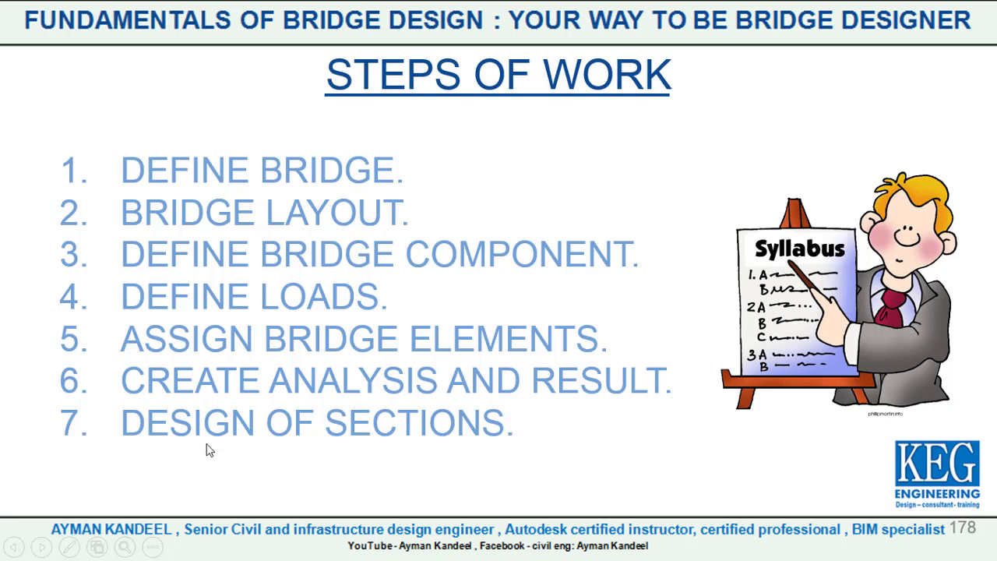
End the PowerPoint slideshow and launch CSiBridge 20 from its desktop shortcut
key(super)
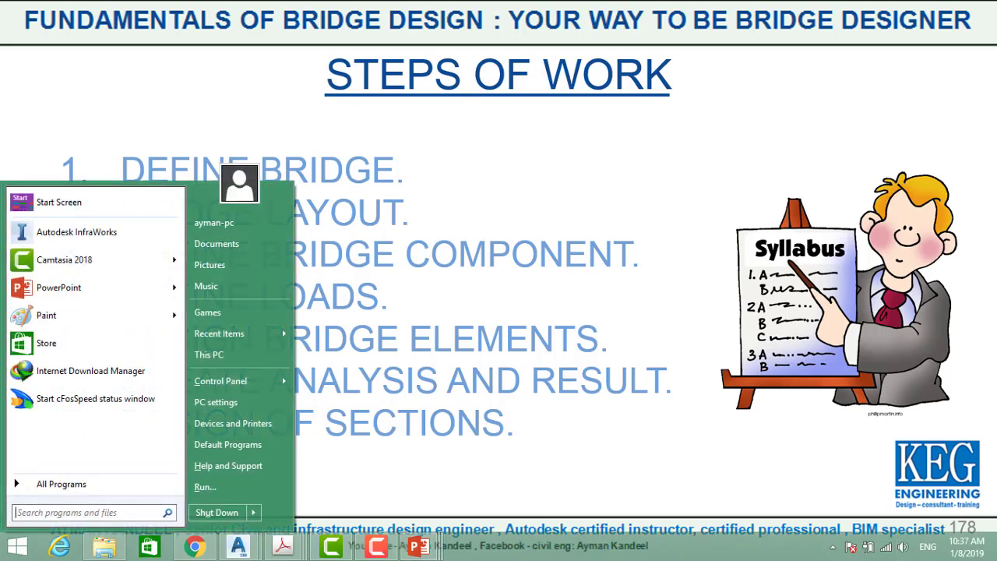
key(super)
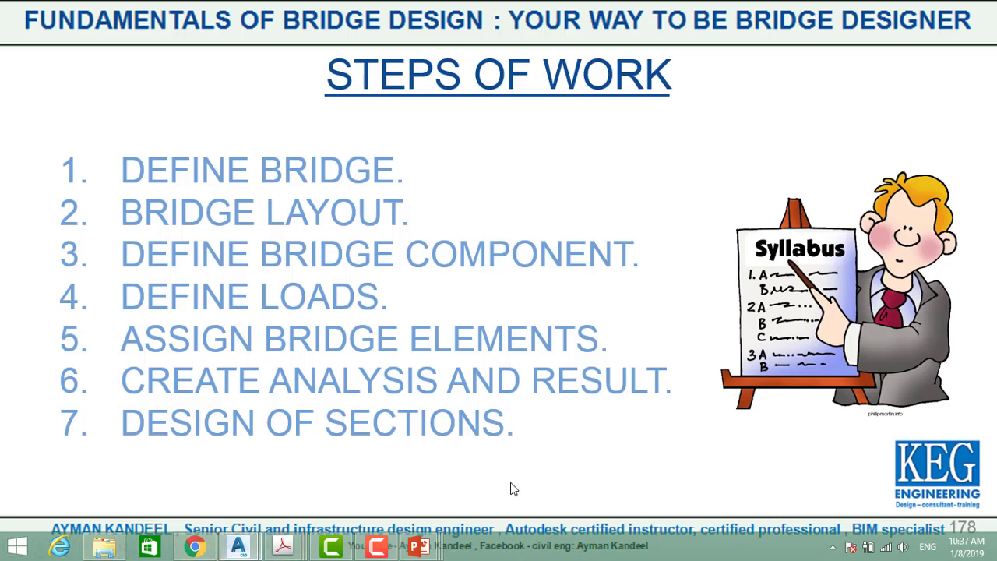
right_click(517, 164)
click(564, 368)
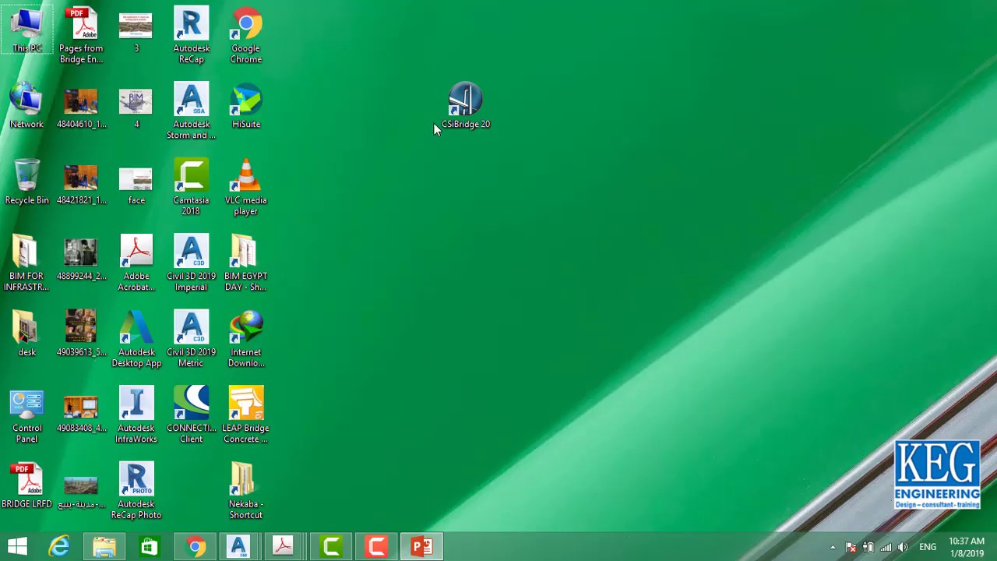
click(450, 116)
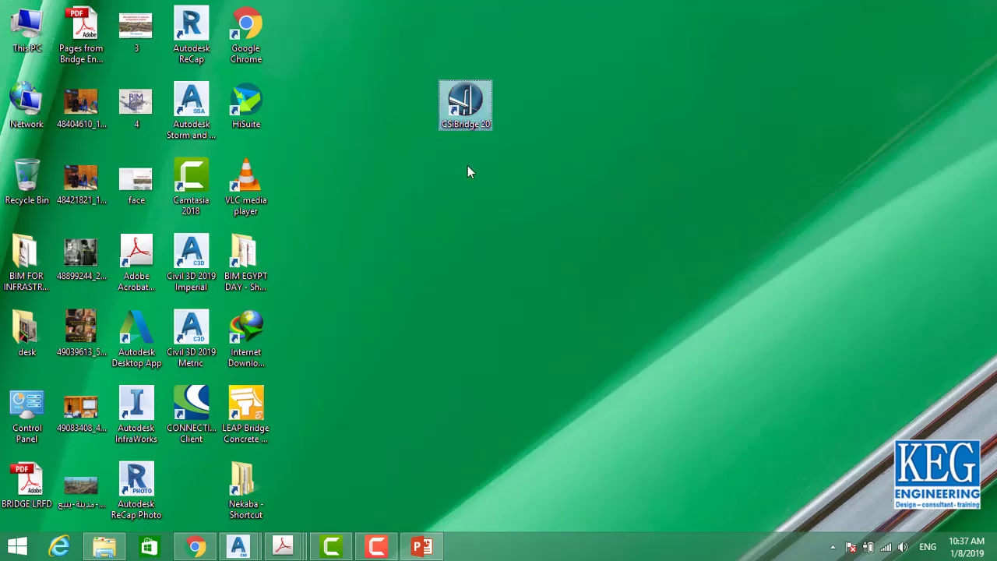
double_click(464, 98)
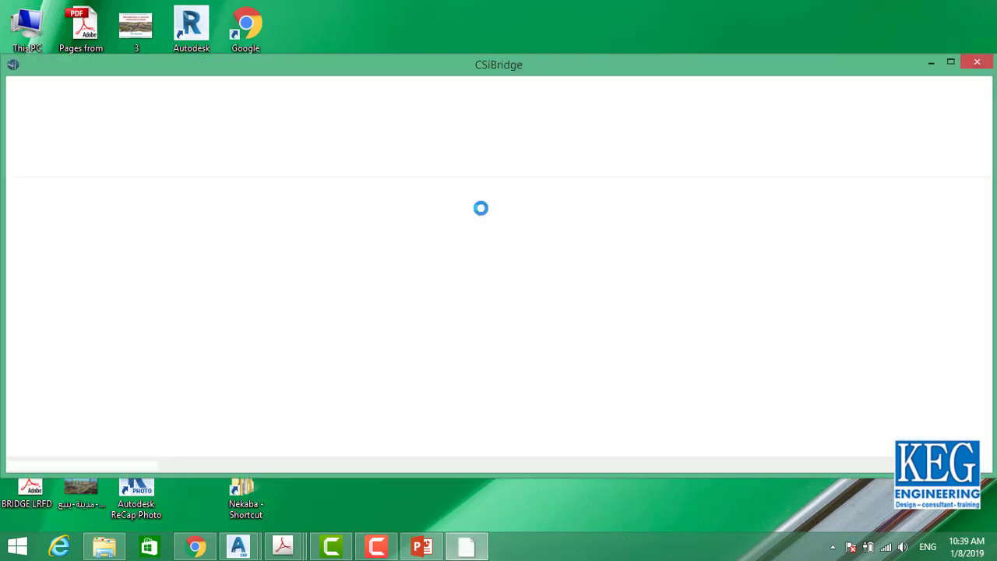
Maximize CSiBridge, keep Tonf, m, C units, and start a new untitled model
click(952, 63)
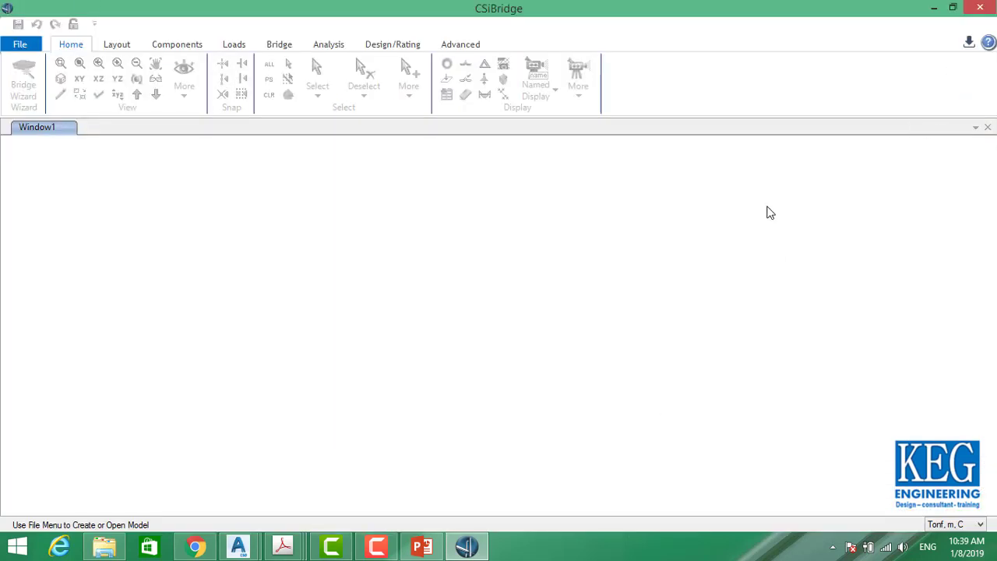
click(952, 527)
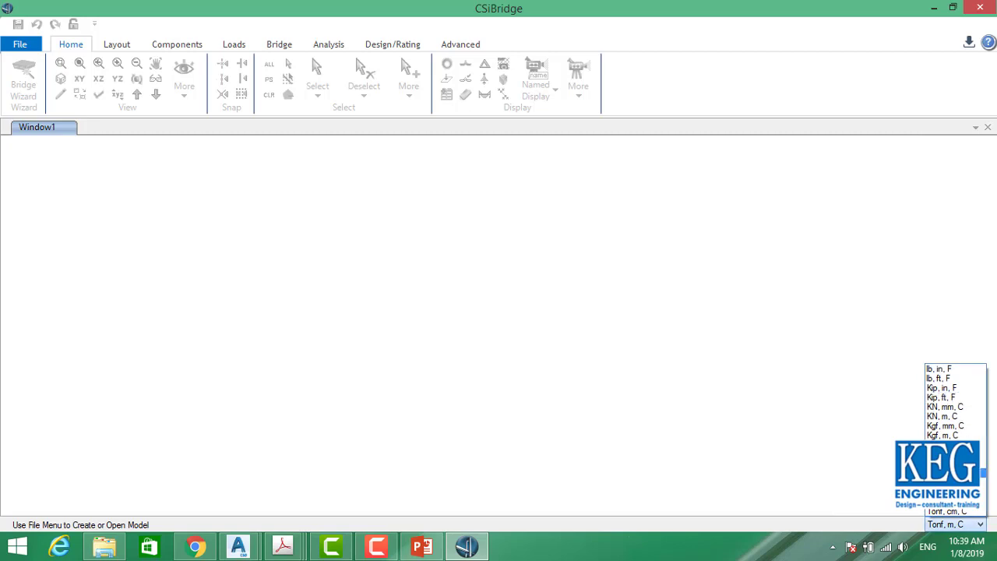
click(943, 473)
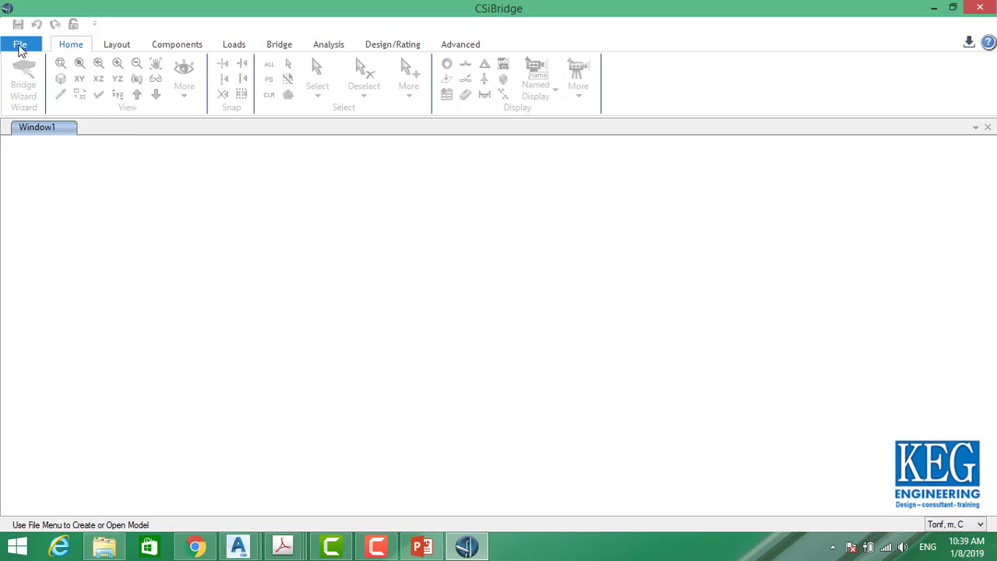
click(20, 47)
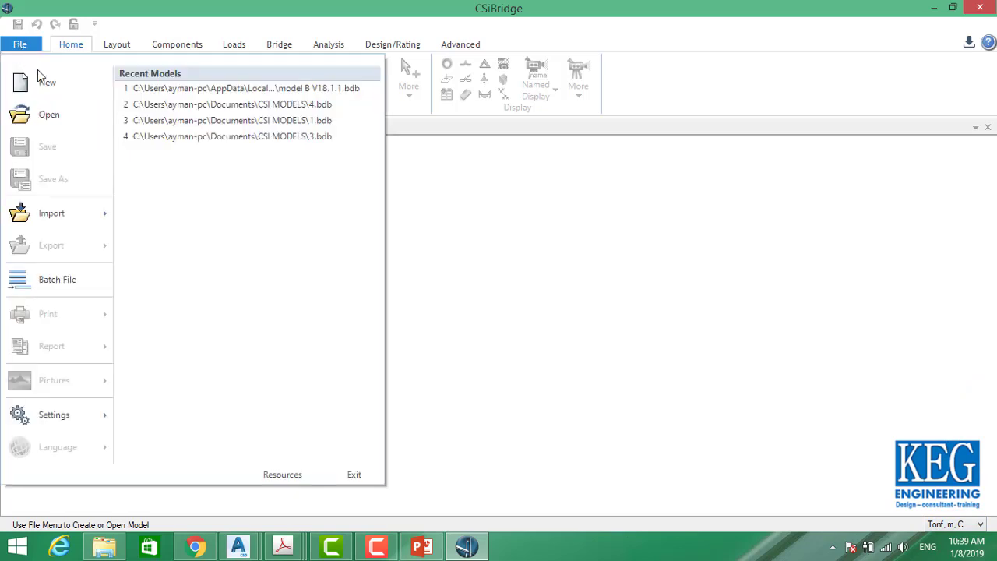
click(44, 80)
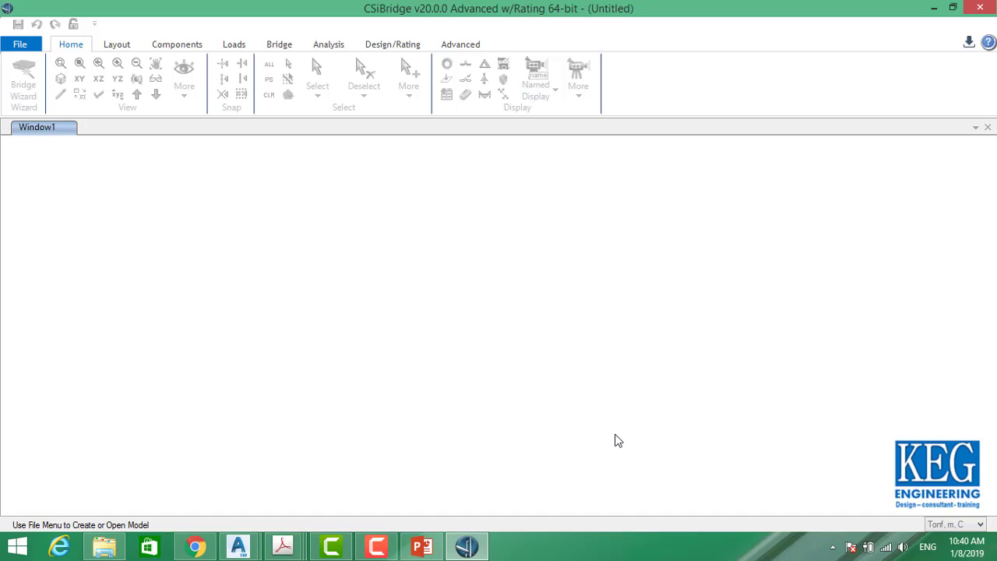
Start a new model in Tonf, m, C from the Quick Bridge template after browsing extra templates
key(ctrl+n)
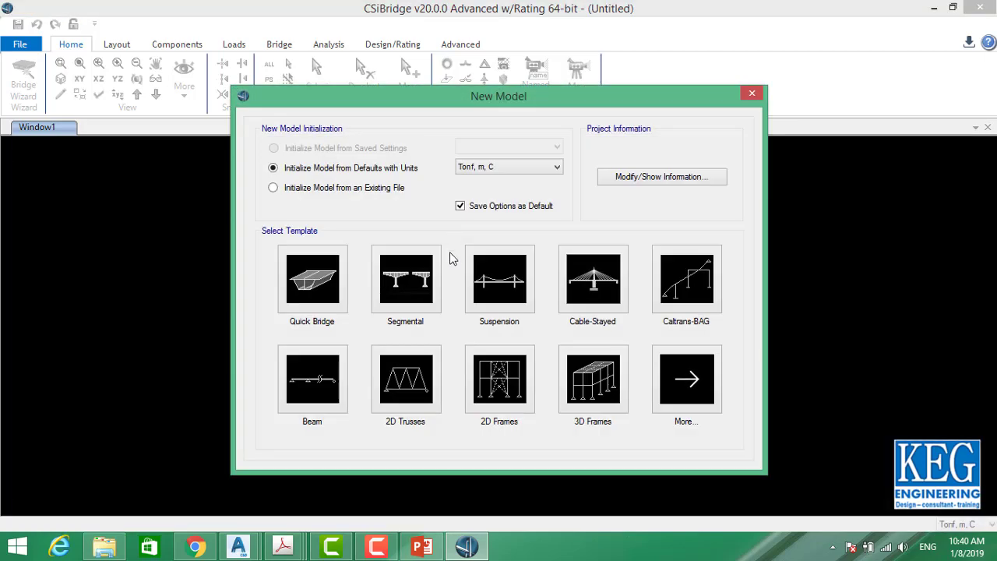
drag(419, 99, 408, 81)
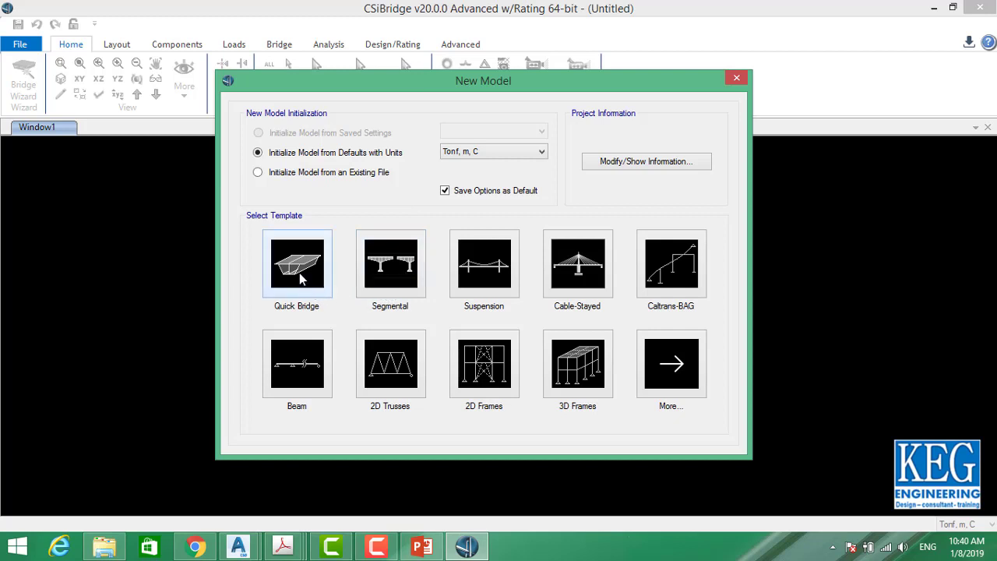
click(497, 160)
click(499, 159)
click(671, 360)
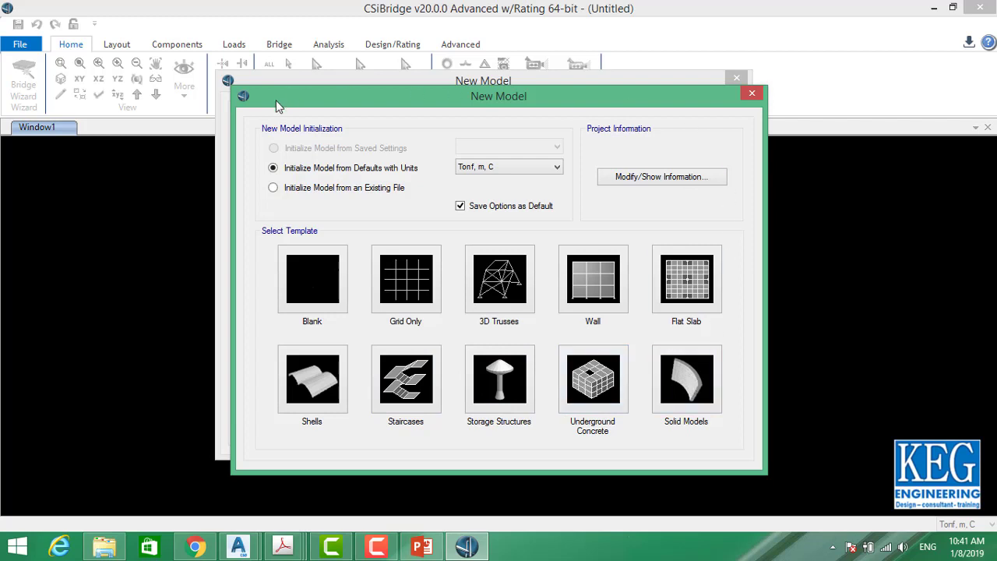
drag(653, 102, 577, 80)
click(676, 72)
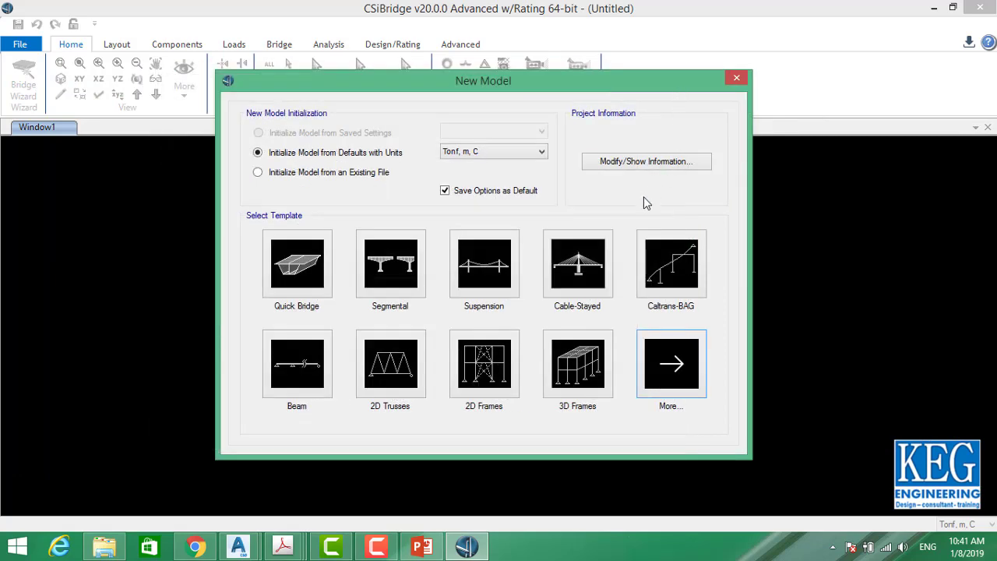
drag(486, 78, 501, 83)
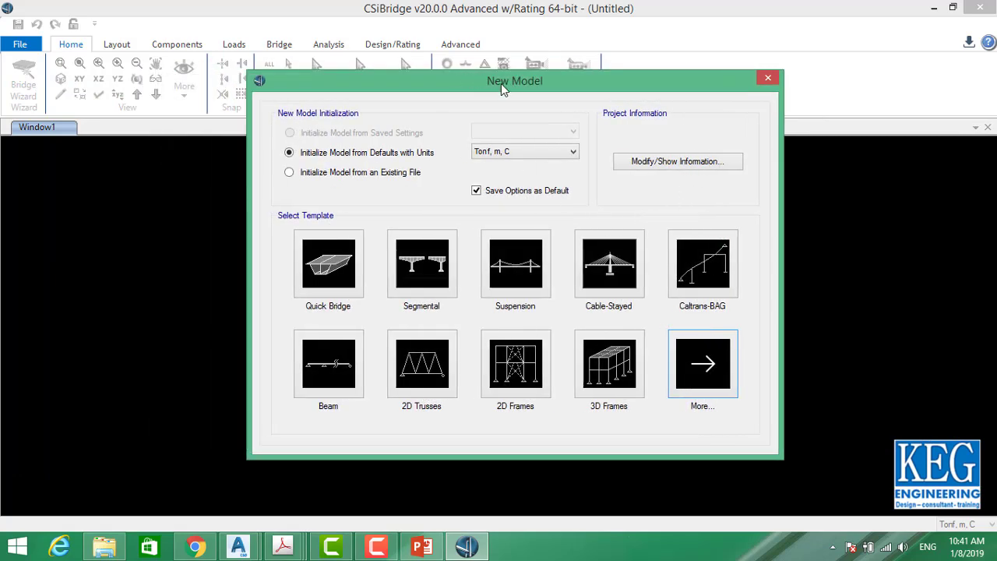
click(340, 270)
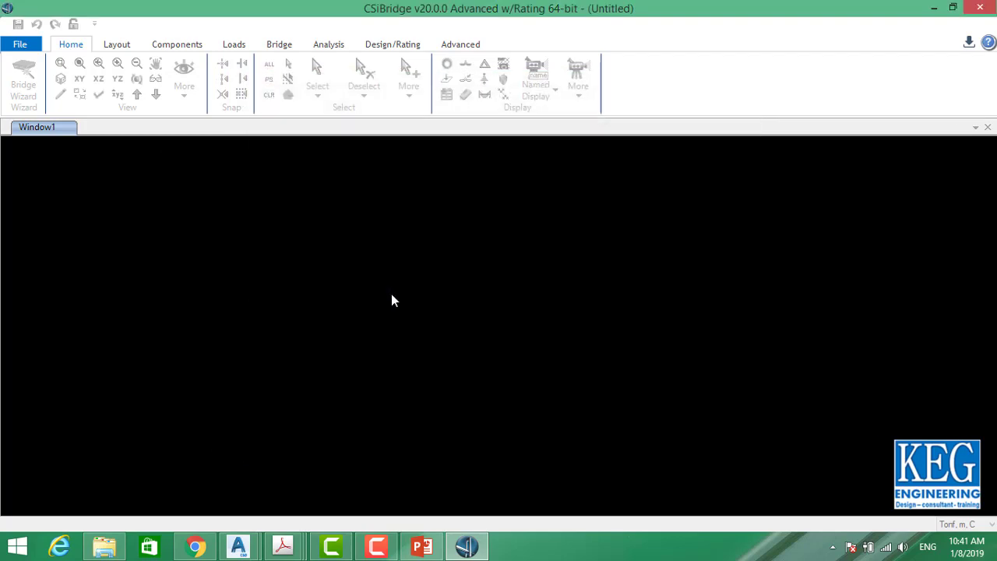
Rename the bridge object from BOBJ1 to 'BRIDGE 1'
drag(543, 215, 516, 209)
drag(467, 244, 350, 245)
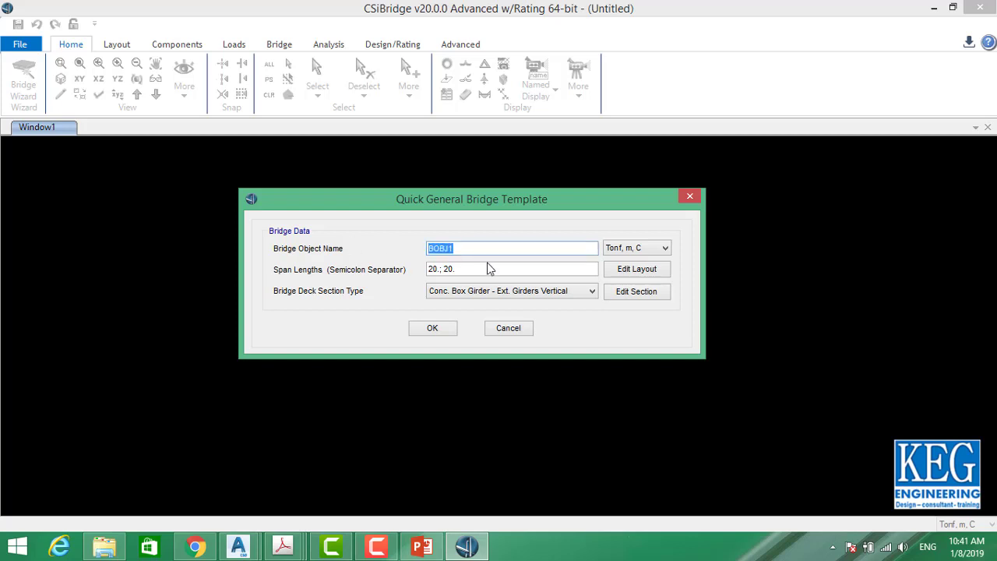
text(BRIDGE 1)
Check the 20.; 20. span lengths entry, then bring the PowerPoint lecture slides forward
double_click(434, 268)
click(439, 269)
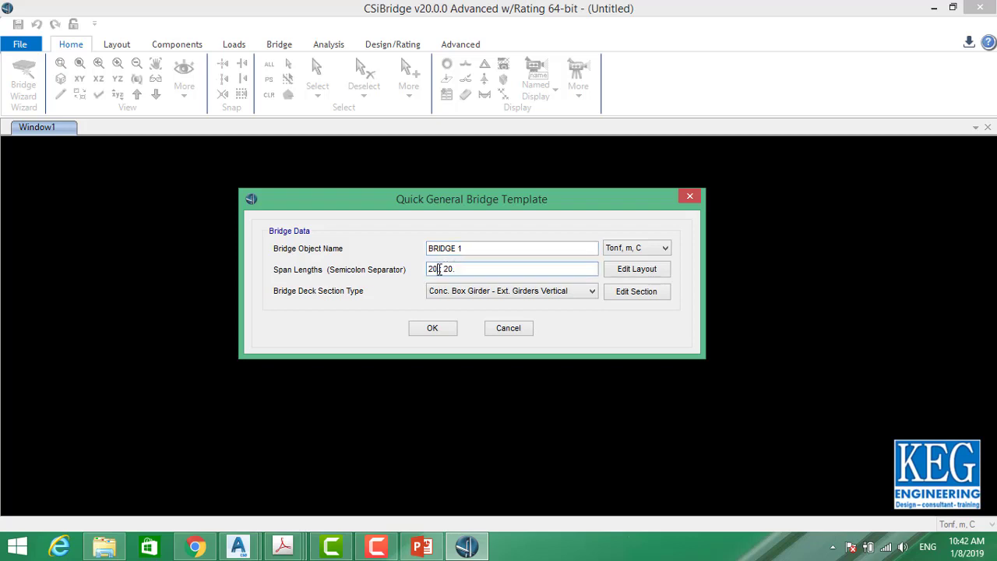
drag(461, 269, 418, 269)
click(450, 268)
click(422, 547)
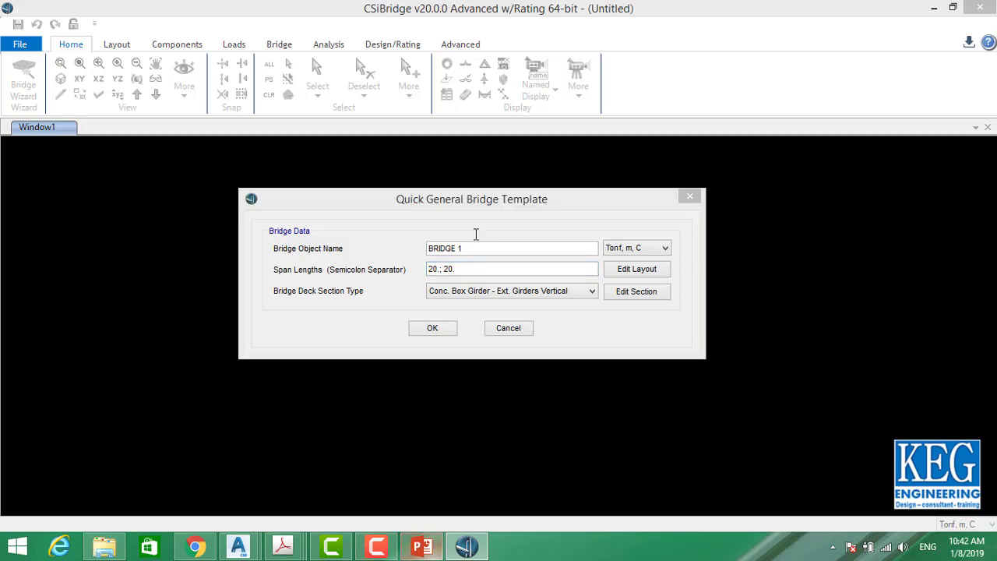
click(631, 217)
click(439, 552)
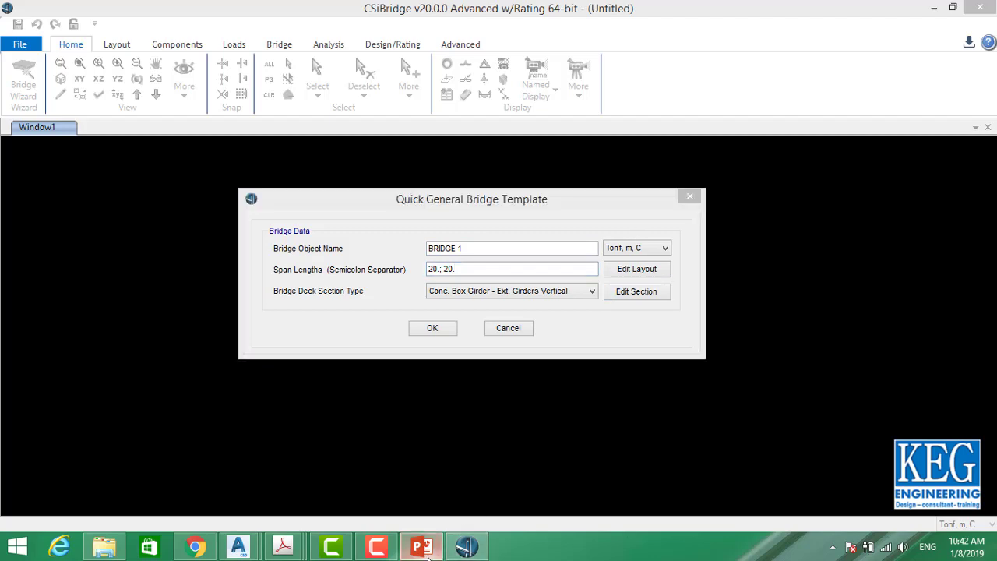
Browse slides 176 and 174 back to slide 173's EXAMPLE 1 bridge plan, then return to CSiBridge
click(111, 274)
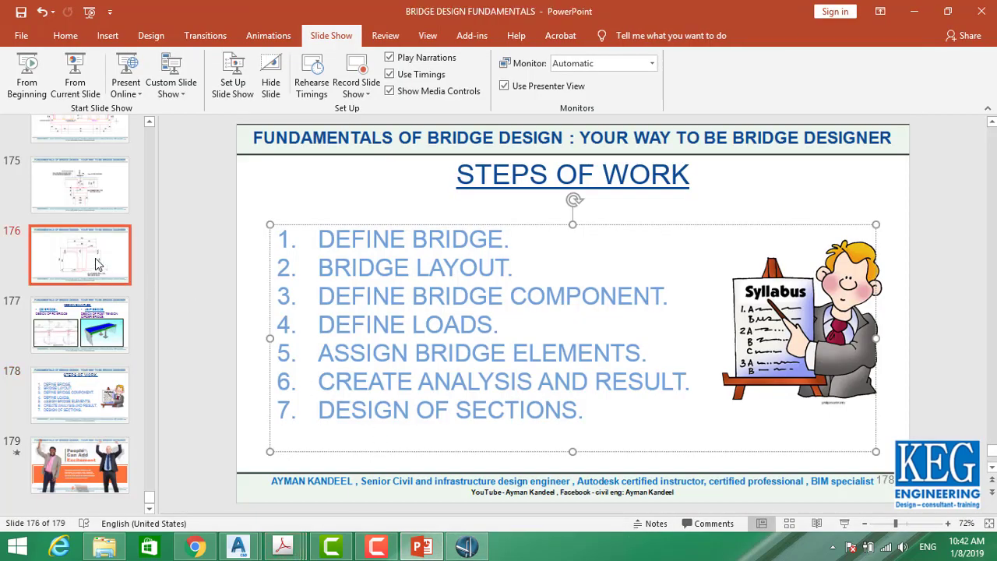
scroll(101, 234, up, 1)
click(101, 194)
scroll(101, 195, up, 1)
click(109, 156)
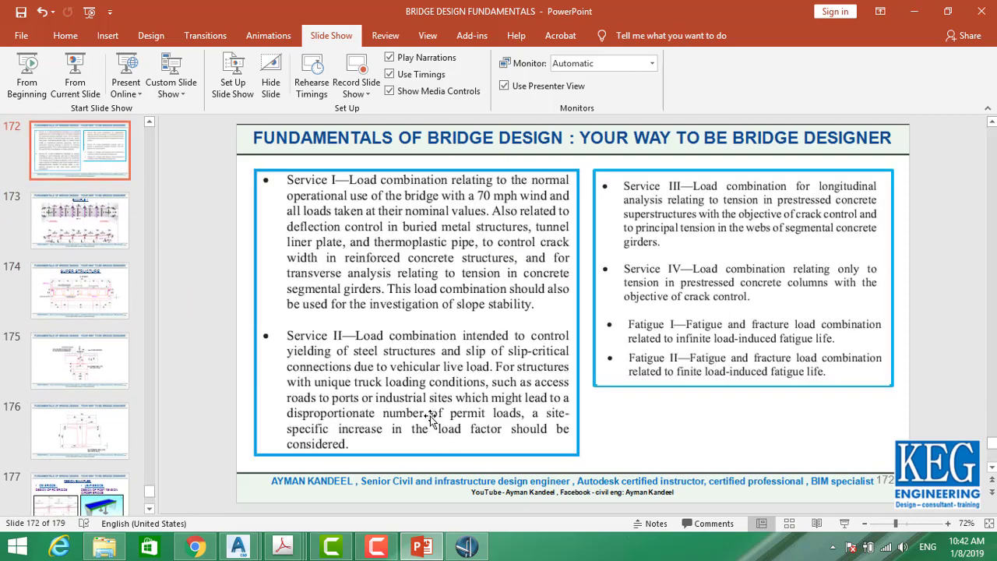
scroll(425, 401, down, 1)
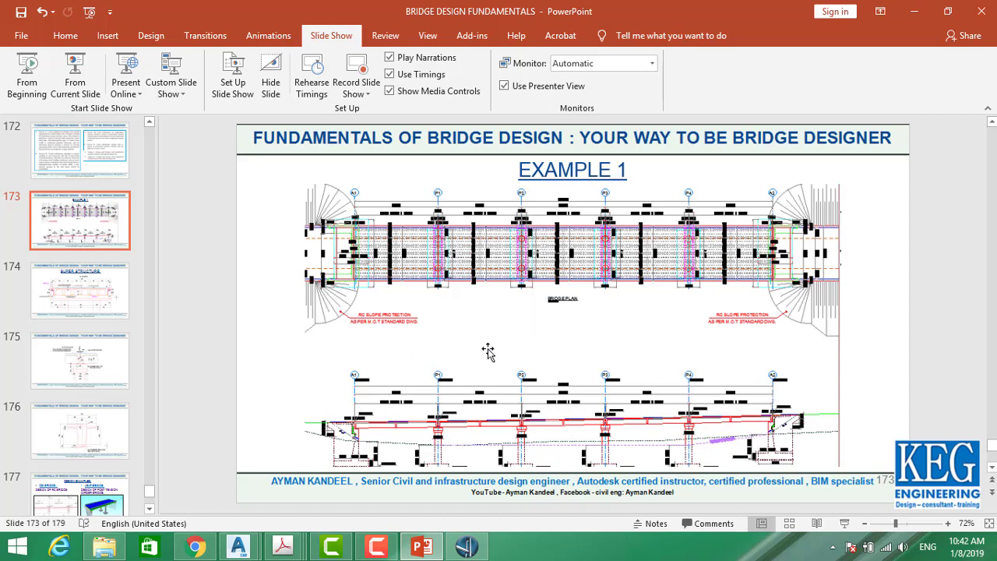
click(467, 546)
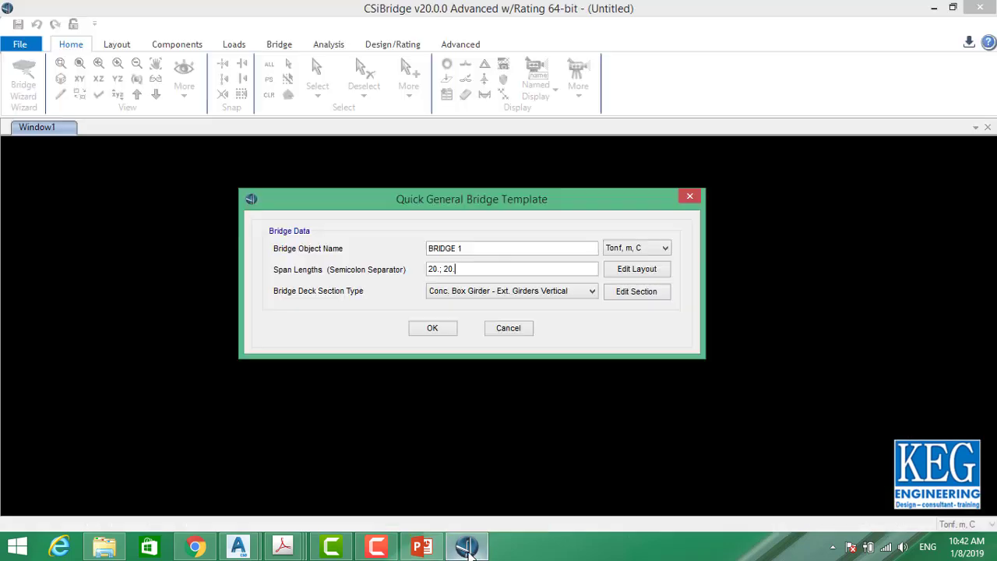
Copy and paste the 20. span entries to lengthen the span list
drag(460, 270, 445, 268)
right_click(441, 269)
click(474, 315)
click(464, 268)
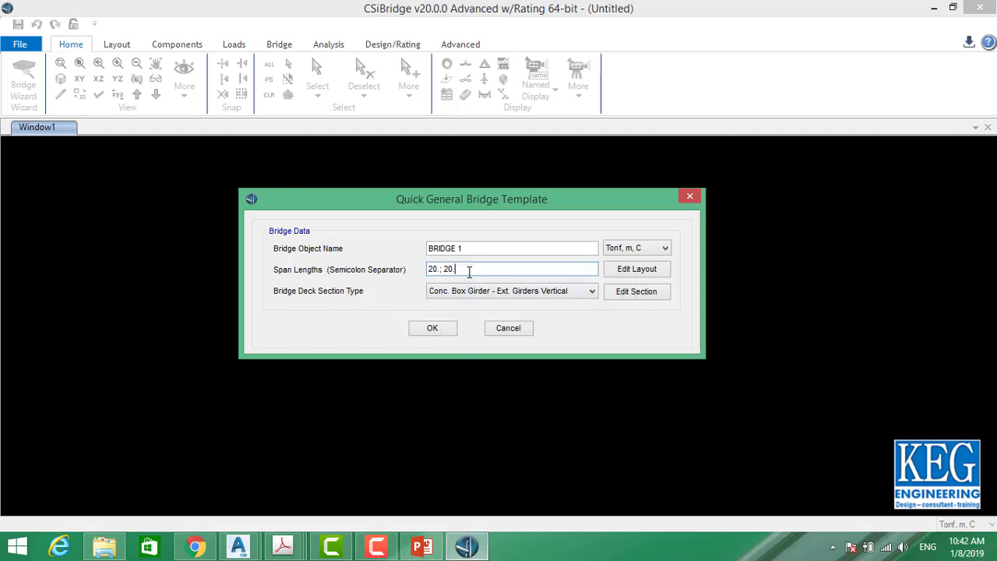
right_click(454, 271)
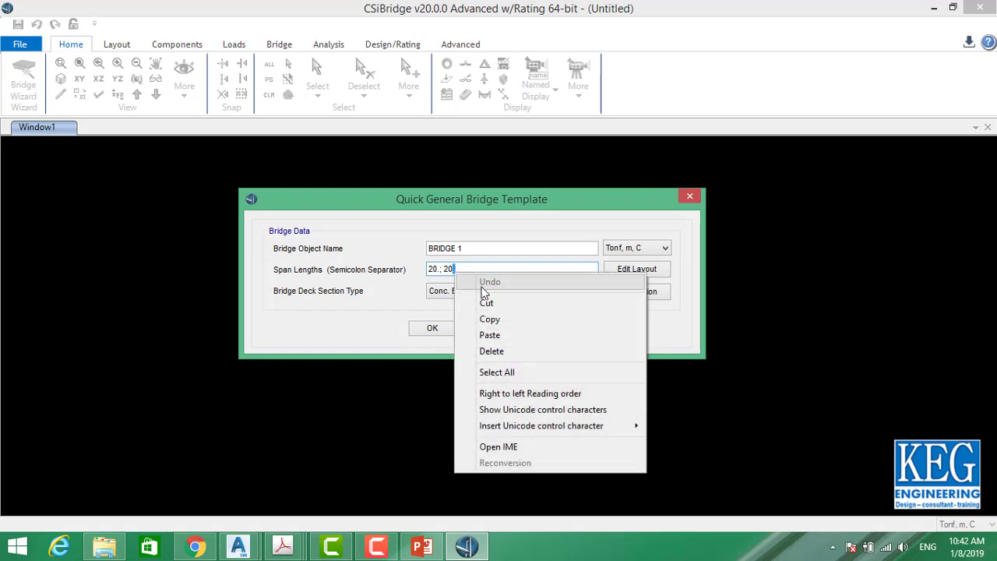
click(490, 335)
drag(478, 271, 450, 270)
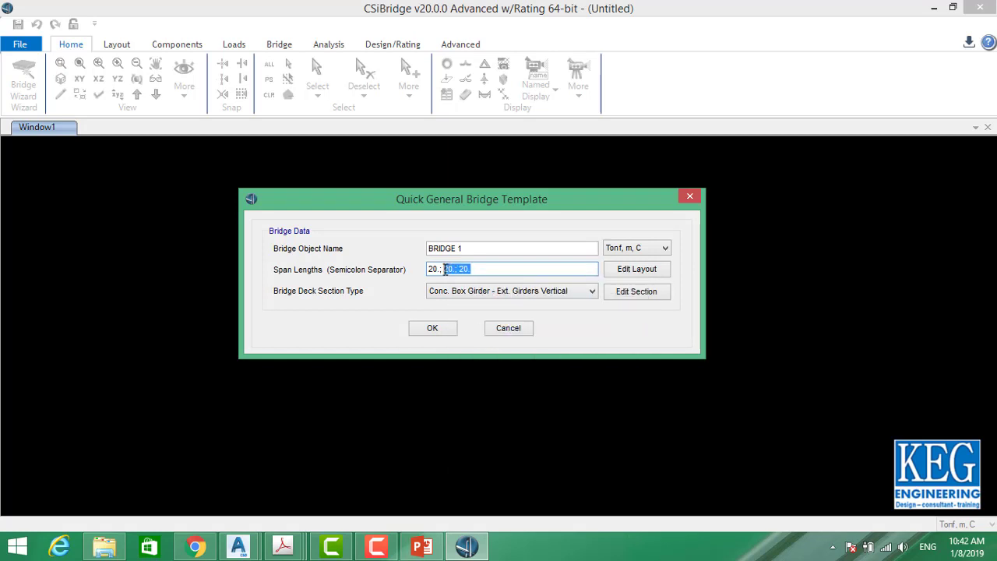
right_click(446, 271)
click(478, 318)
click(491, 270)
right_click(468, 267)
click(492, 328)
Fix separators and stray characters so the spans read 20.; 20.; 20.; 20.; 20
right_click(482, 269)
click(516, 314)
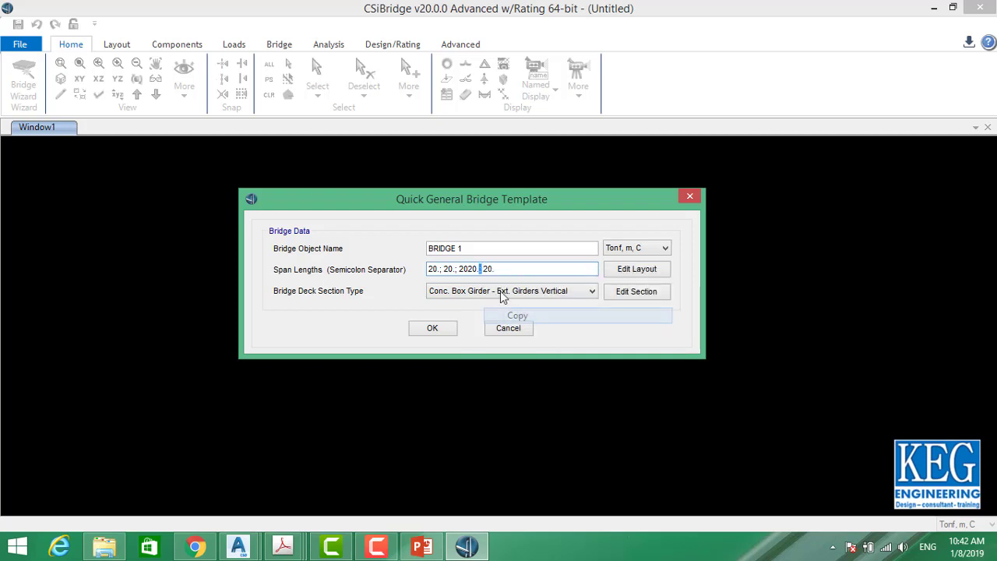
right_click(467, 268)
click(499, 329)
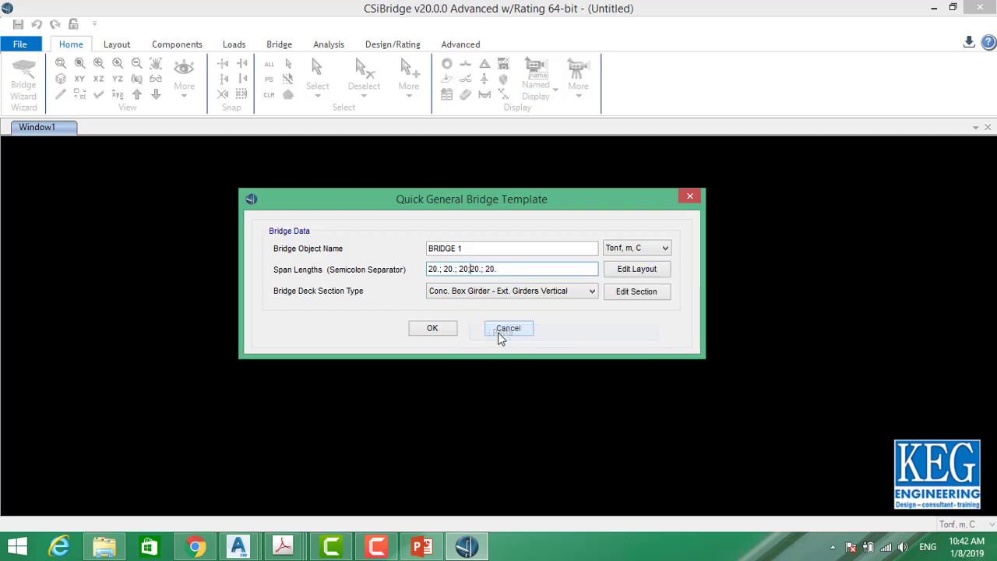
double_click(482, 269)
key(Delete)
right_click(457, 269)
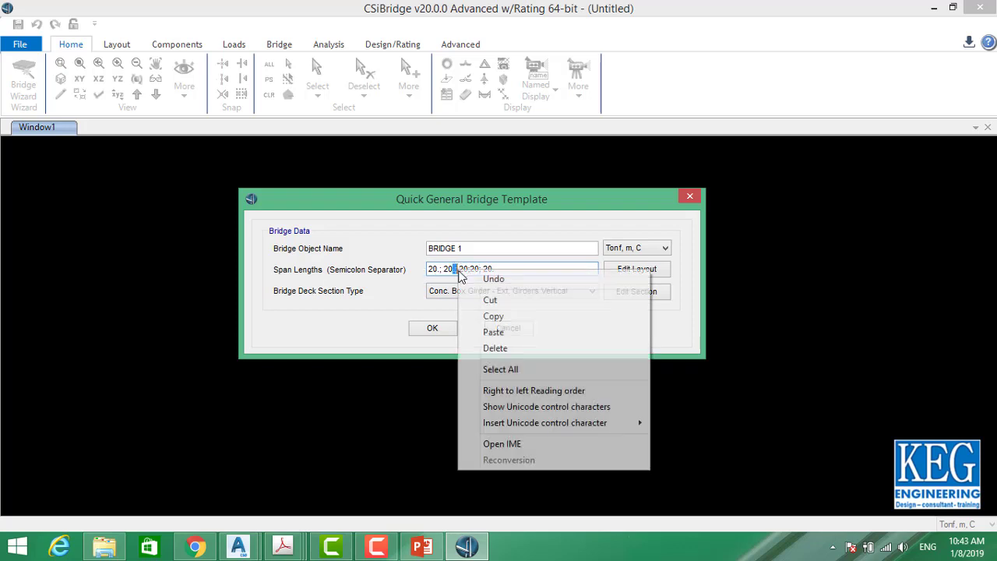
click(489, 314)
click(472, 269)
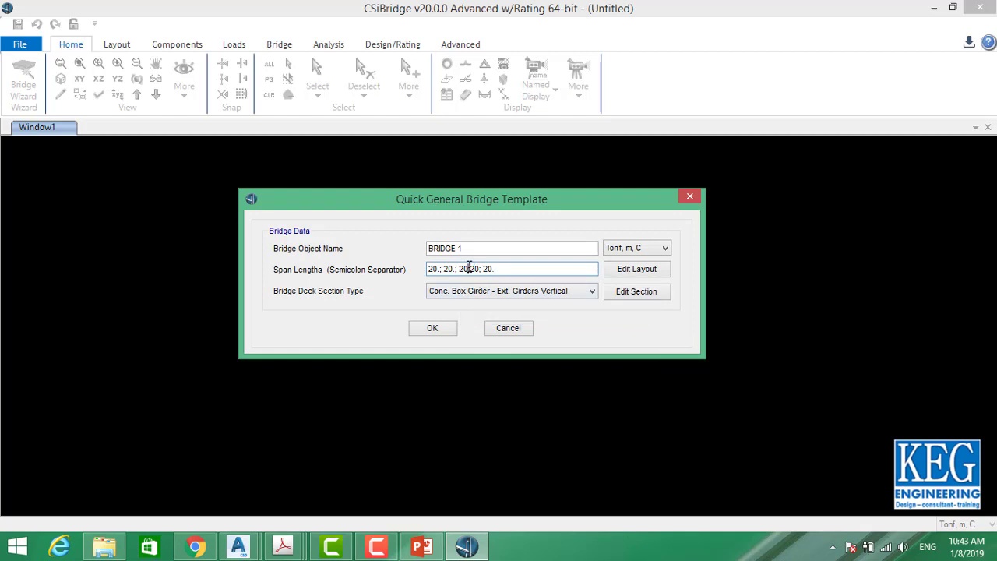
right_click(471, 269)
click(506, 330)
right_click(471, 269)
click(503, 315)
right_click(483, 268)
click(507, 330)
click(543, 299)
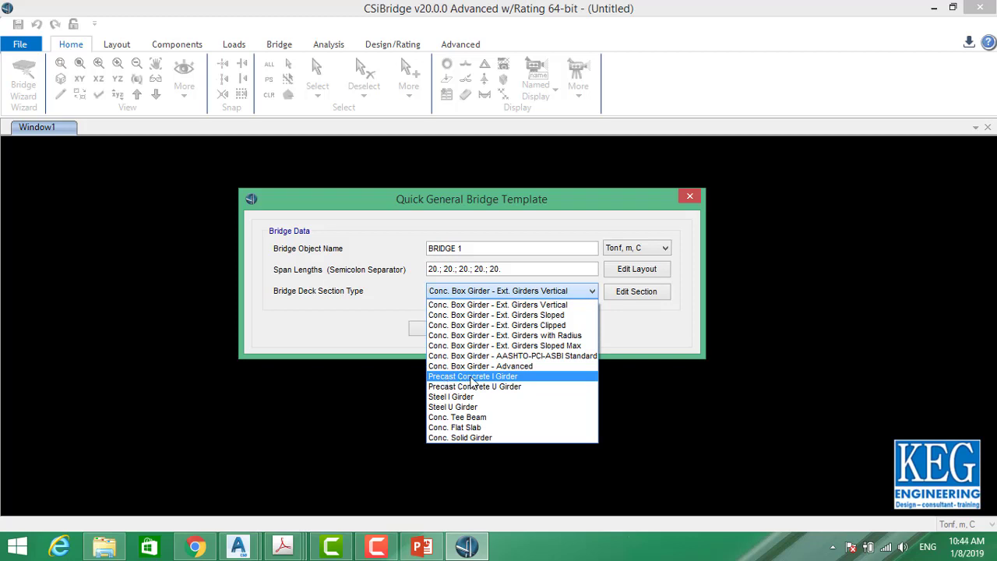
Choose Precast Concrete I Girder as the deck section and generate the five-span BRIDGE 1 model
click(500, 381)
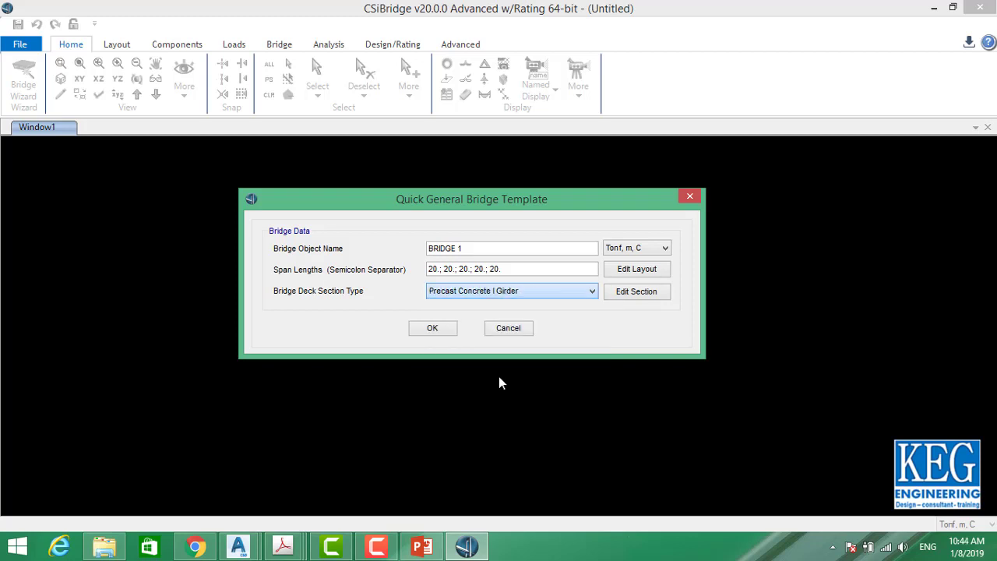
click(440, 330)
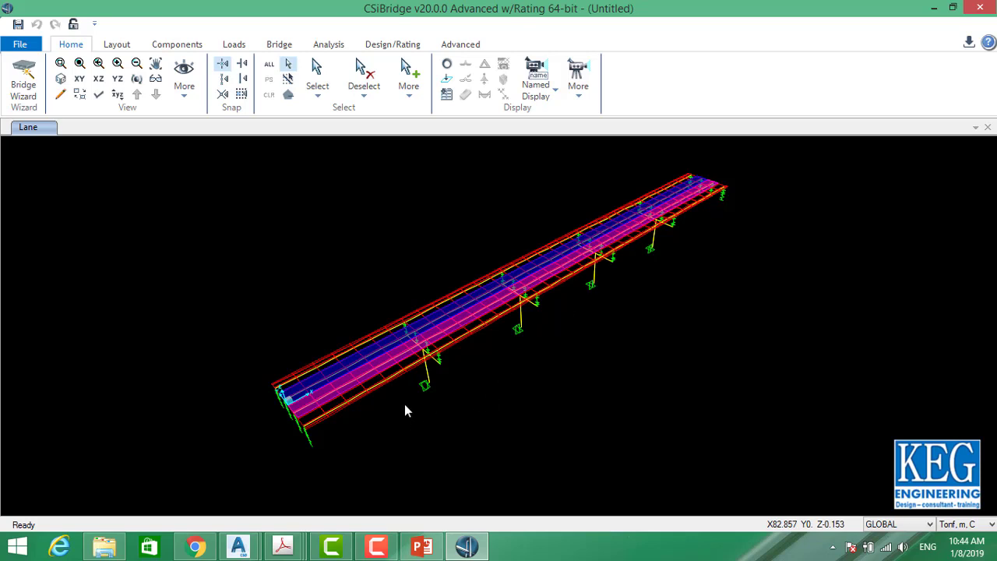
Rotate to a low side view and set the display view type to Extrude
click(136, 81)
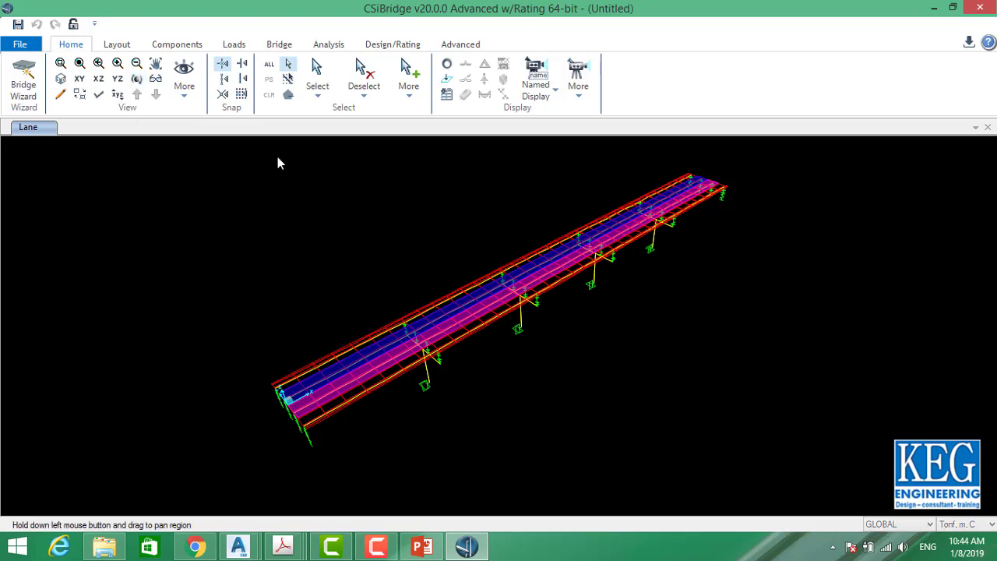
drag(614, 371, 292, 346)
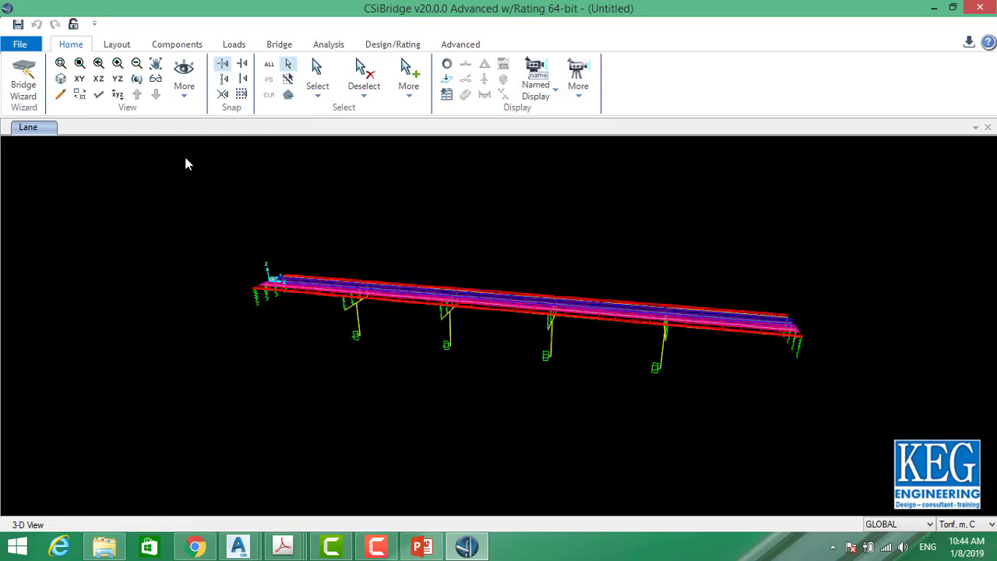
click(99, 94)
click(99, 94)
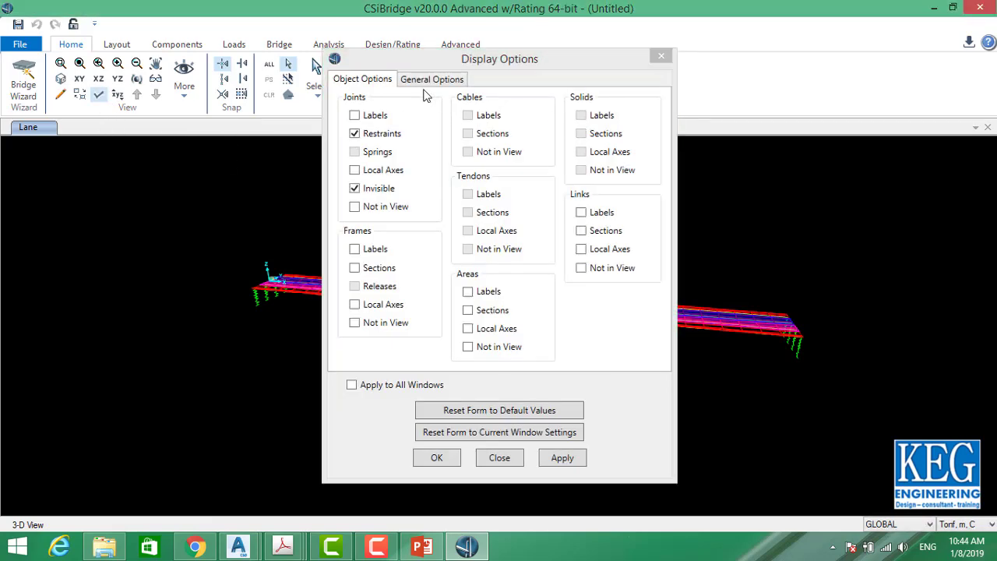
click(427, 81)
click(552, 151)
click(437, 458)
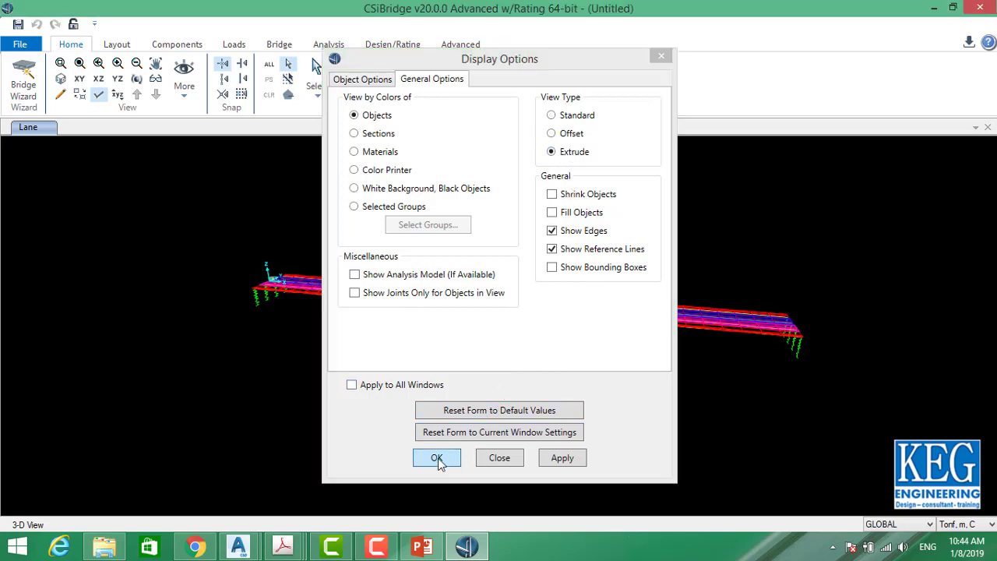
Rotate and zoom the view to look closely along the deck and piers
click(138, 79)
drag(234, 257, 470, 229)
drag(483, 289, 458, 323)
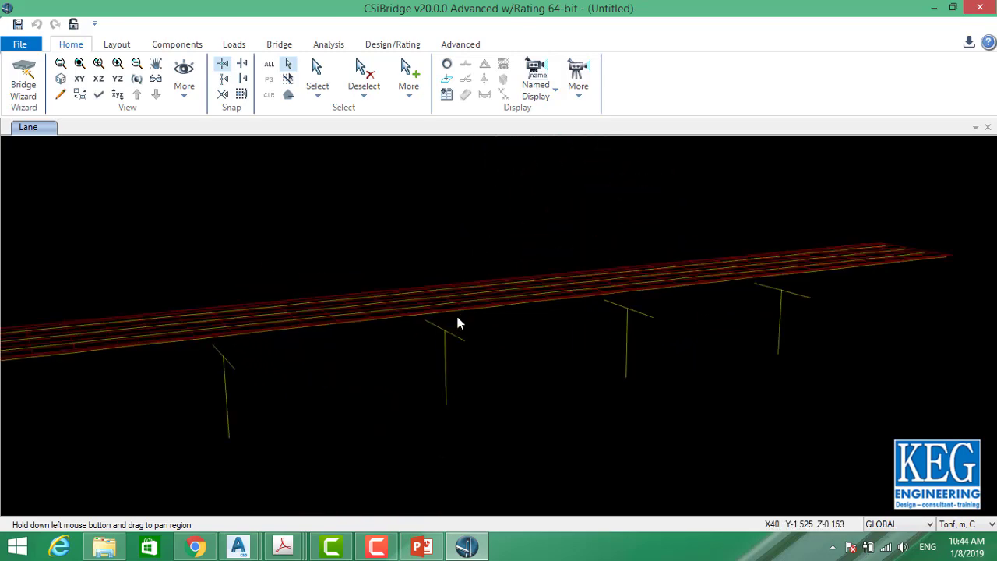